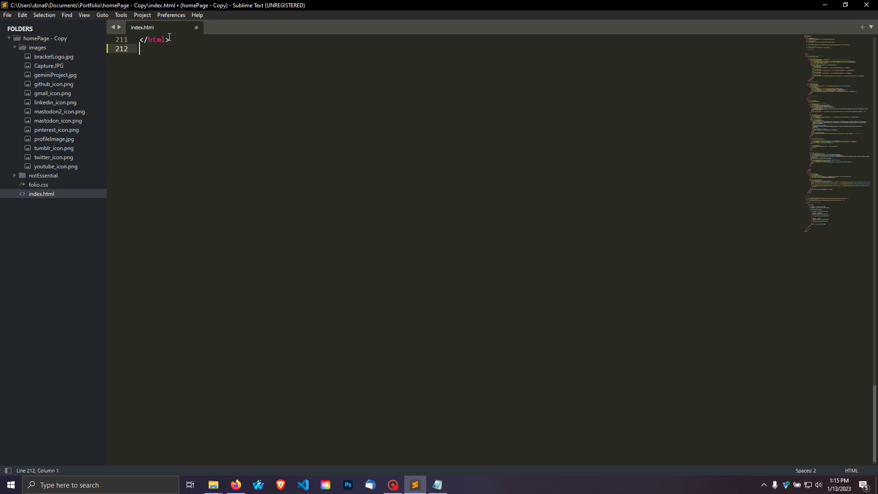
Step: Look up the current Sublime Text build number on the Sublime Text website
left_click(235, 485)
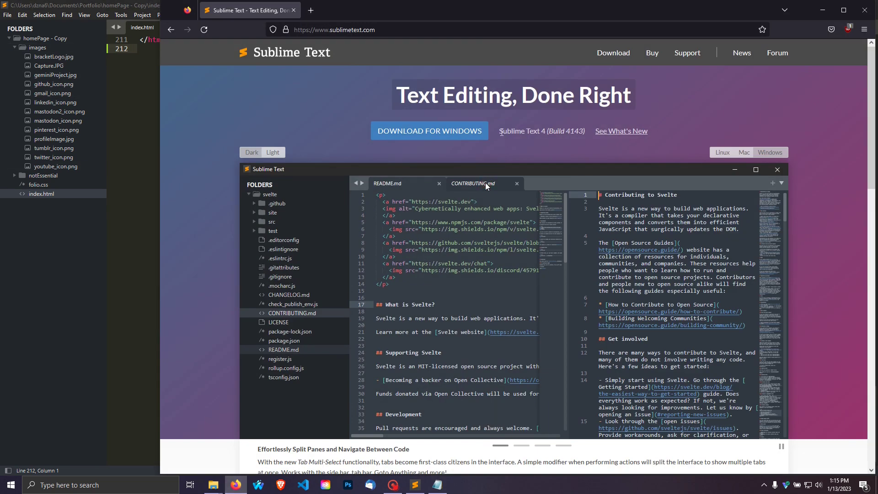
left_click_drag(499, 131, 585, 132)
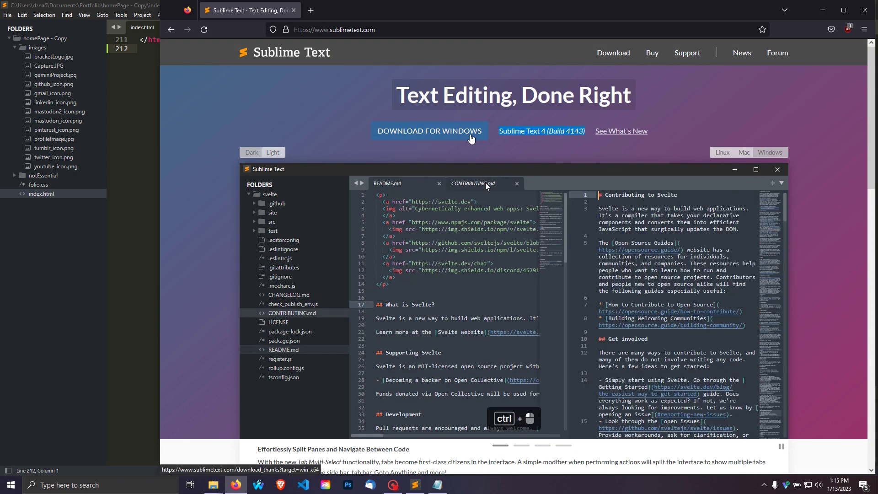
left_click(820, 13)
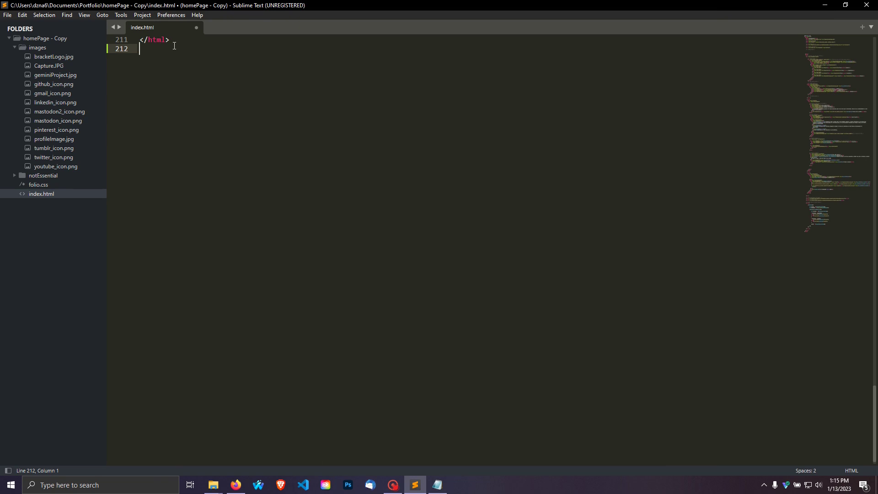
Step: Open the Default Dark theme customization and unindent the rules block's [ and ] brackets
left_click(170, 15)
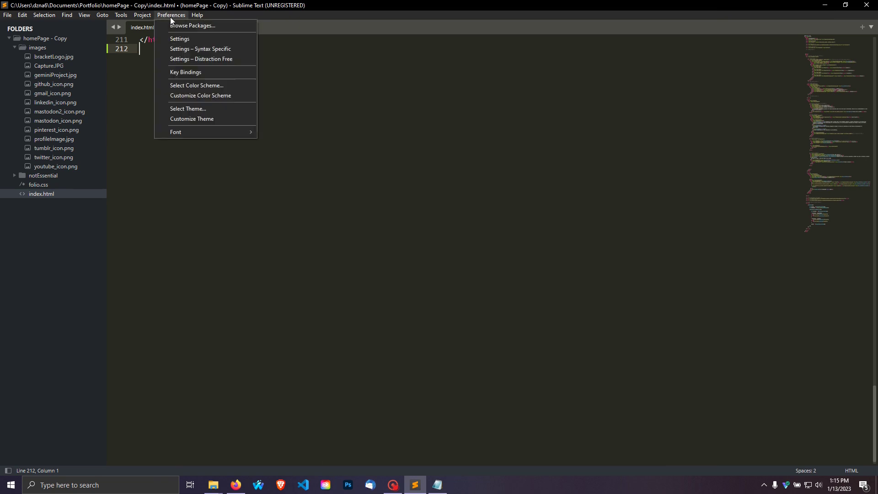
left_click(189, 119)
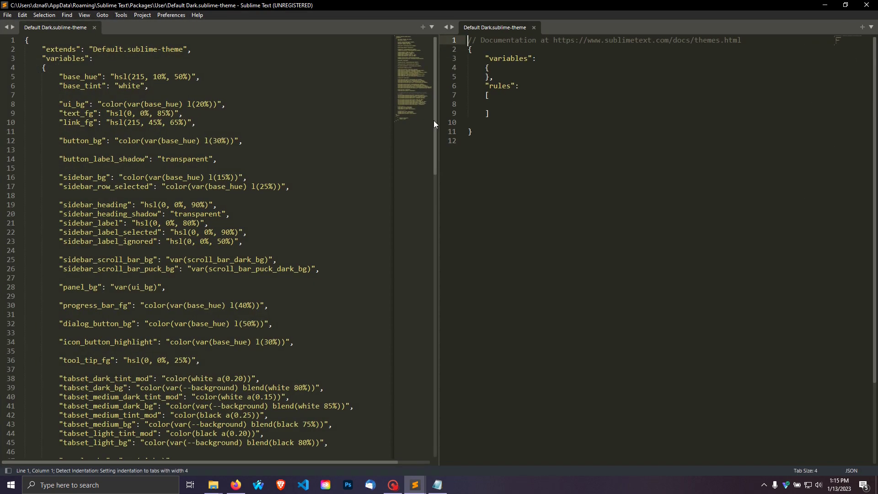
left_click(486, 96)
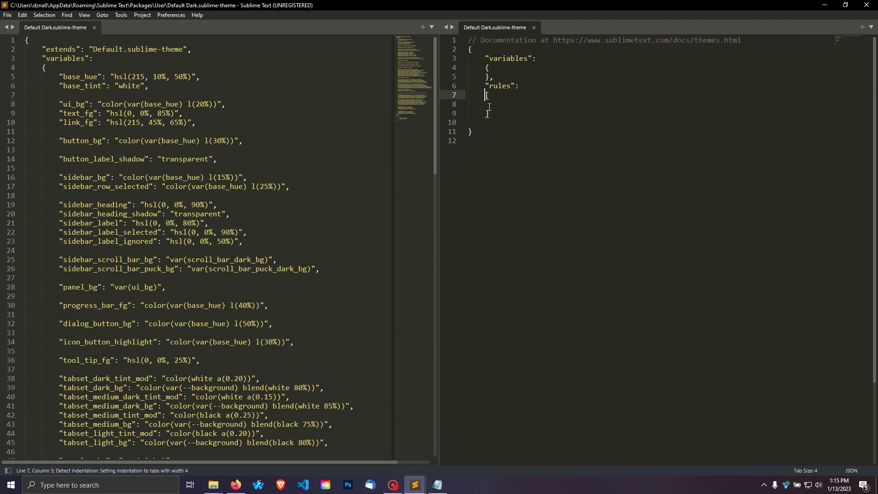
key("BackSpace")
left_click(487, 113)
key("BackSpace")
left_click(472, 104)
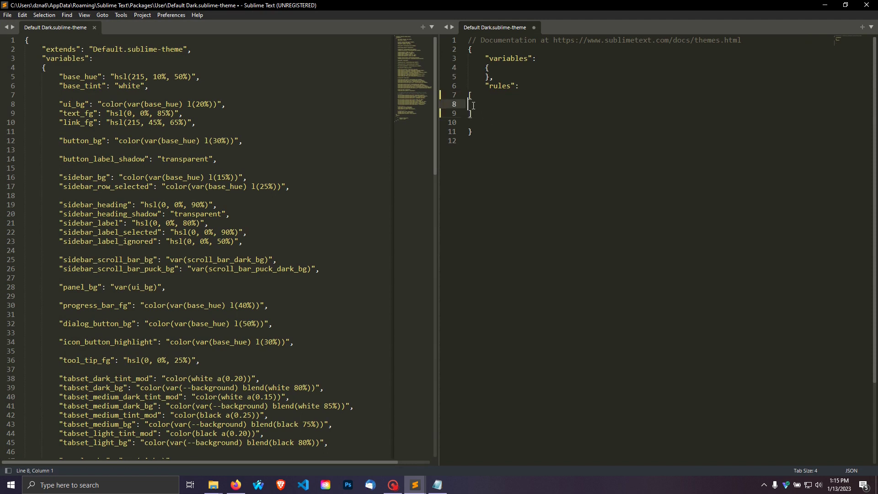
left_click(437, 485)
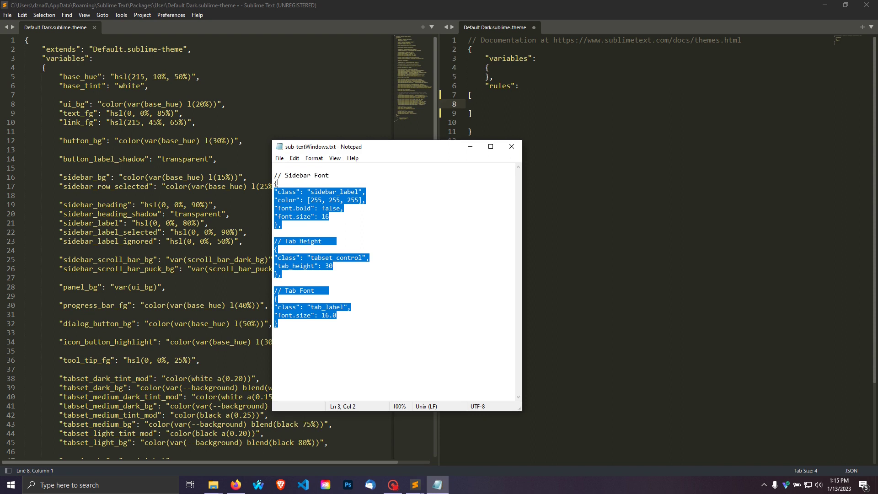
Step: Paste Notepad's Sidebar Font, Tab Height and Tab Font rules into line 8 and save
left_click_drag(278, 323, 275, 172)
right_click(291, 211)
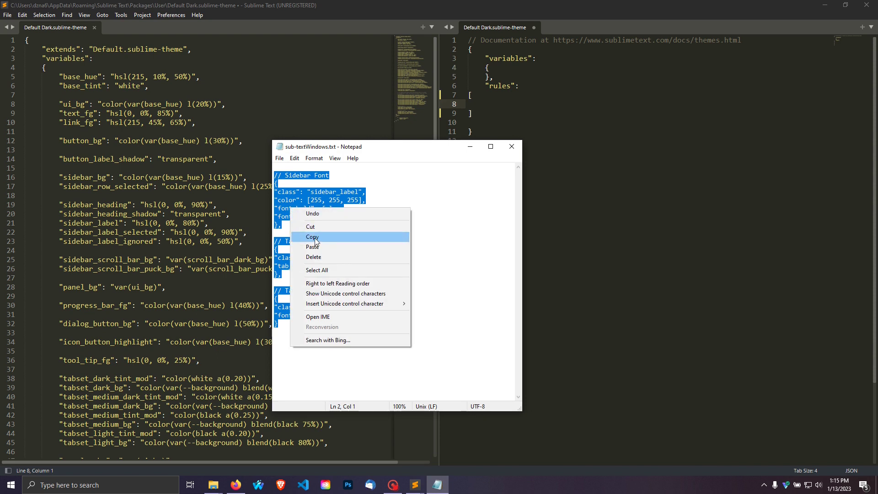
left_click(315, 237)
left_click(470, 146)
right_click(471, 104)
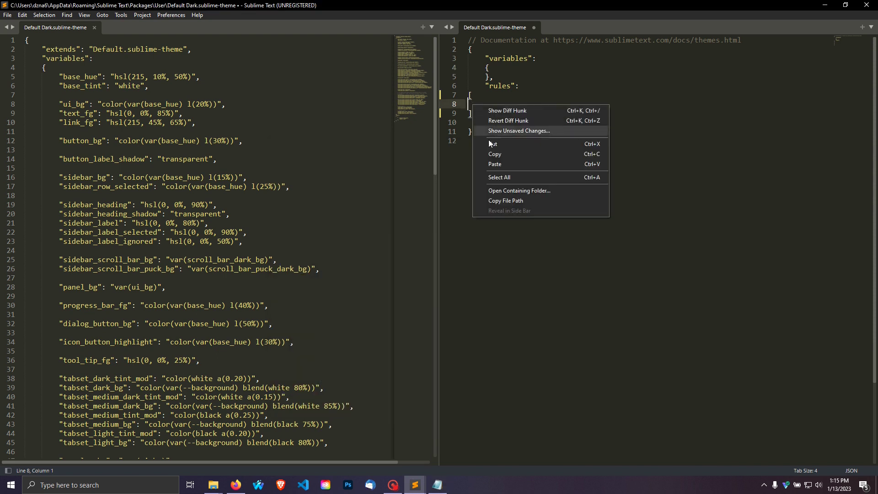
left_click(498, 164)
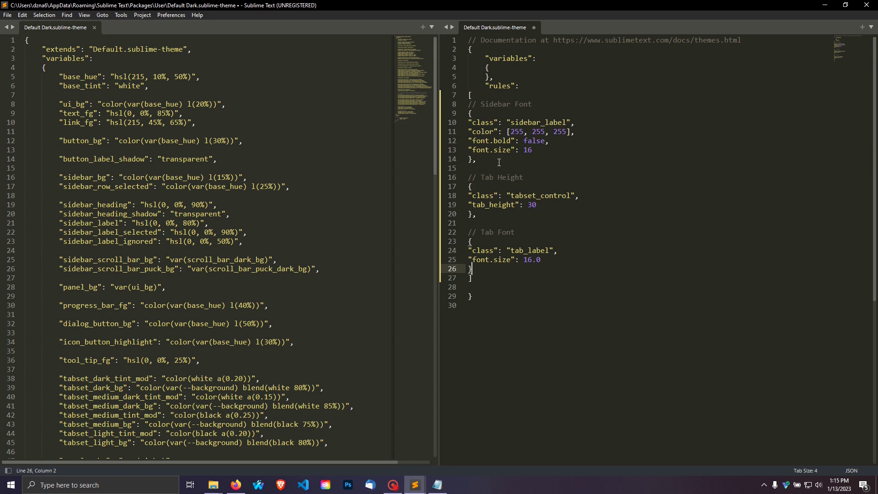
key("ctrl+s")
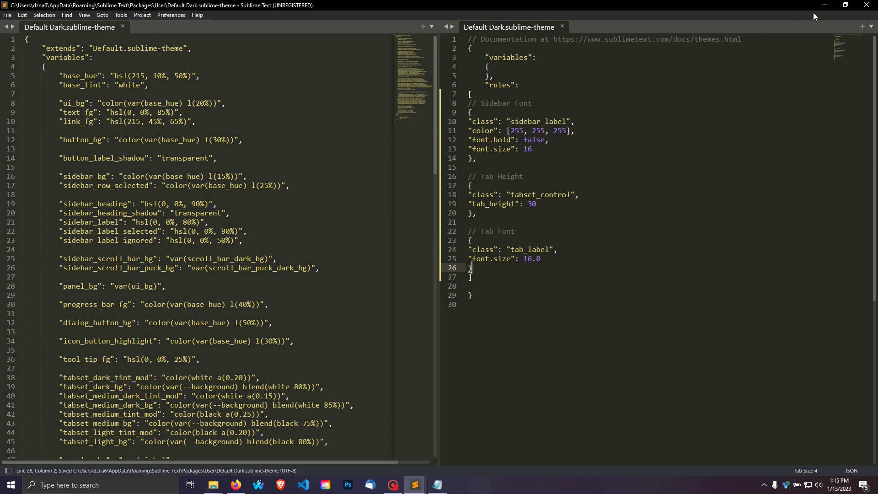
left_click(823, 7)
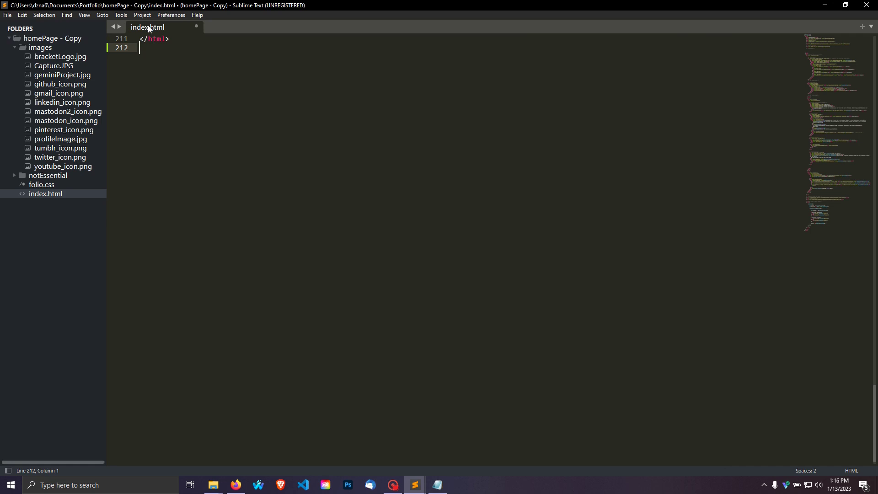
mouse_move(414, 484)
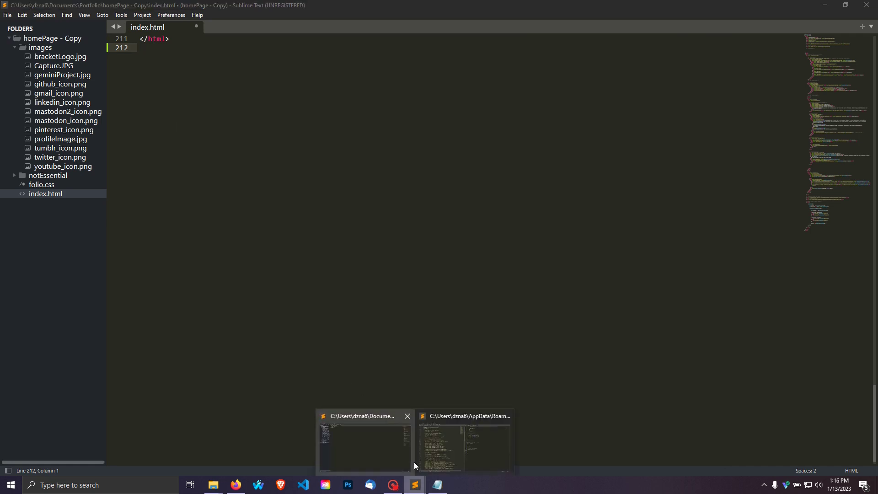
Step: Change font.size from 16 to 14 on lines 13 and 25, then save
left_click(452, 439)
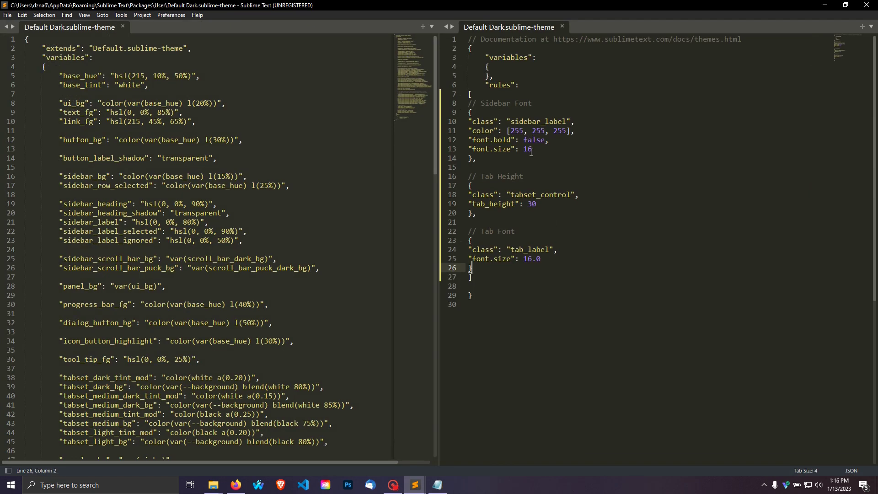
left_click(533, 150)
key("BackSpace")
type("4")
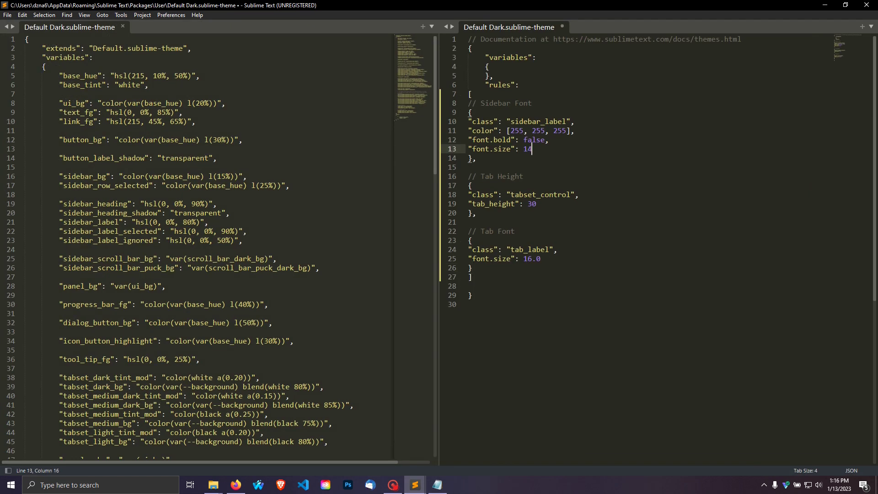
left_click(532, 260)
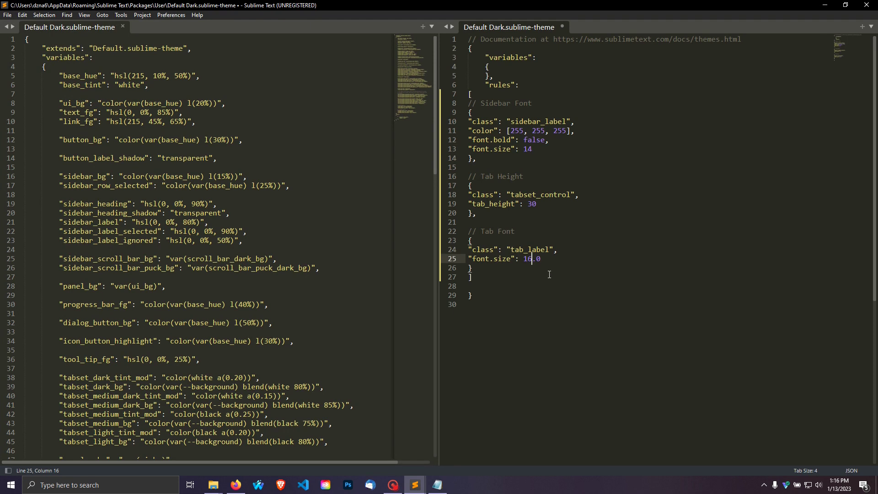
key("BackSpace")
type("4")
key("ctrl+s")
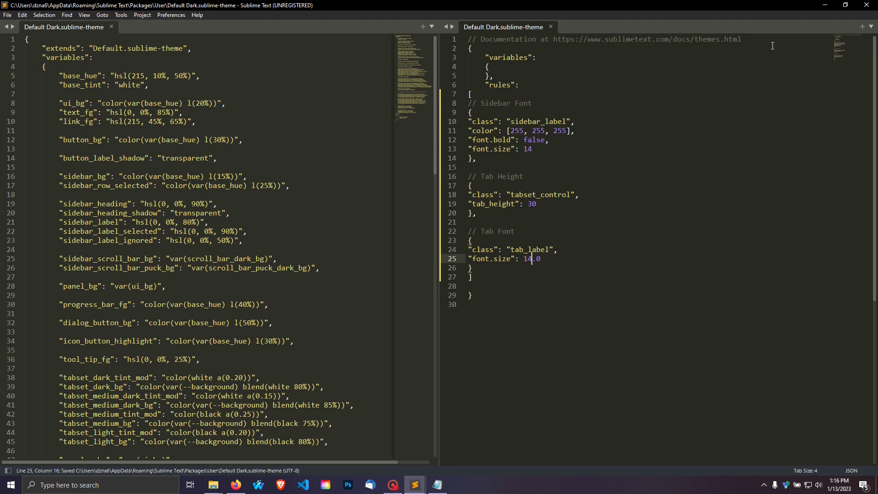
Step: Minimize the theme file window so the index.html project window shows
left_click(823, 7)
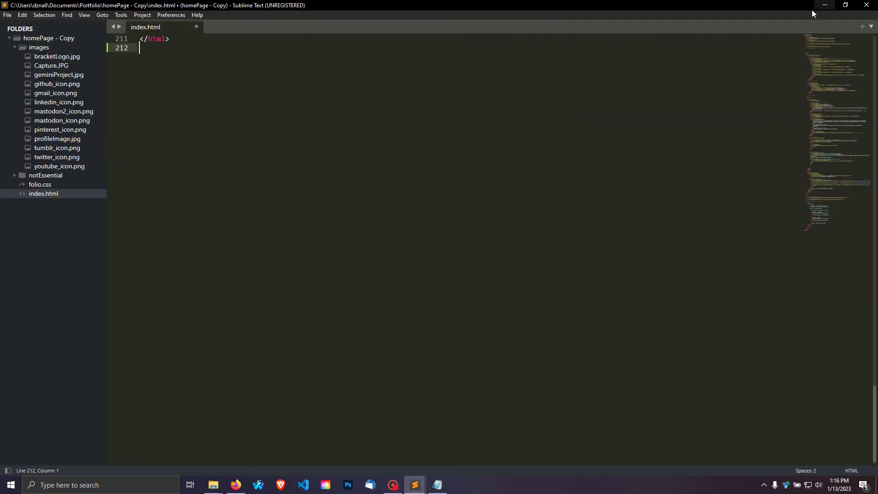